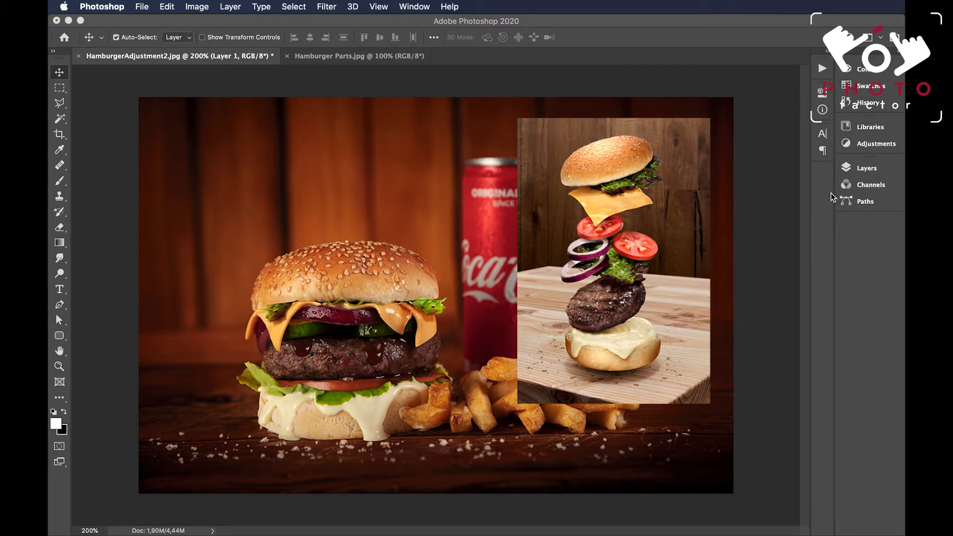
- Expand the collapsed side panels and enlarge the layer list by shrinking the history and adjustments areas
left_click(864, 171)
left_click(865, 171)
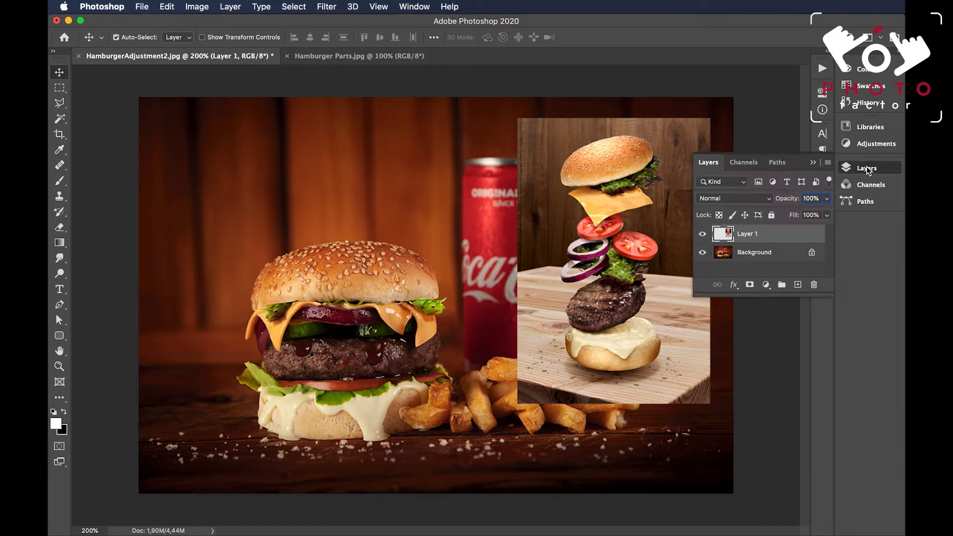
left_click(899, 53)
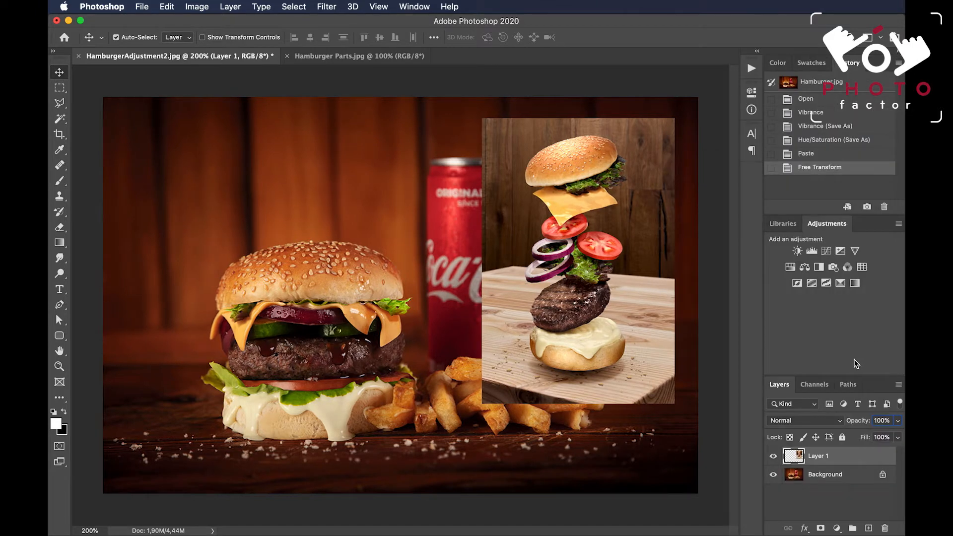
left_click_drag(825, 215, 821, 141)
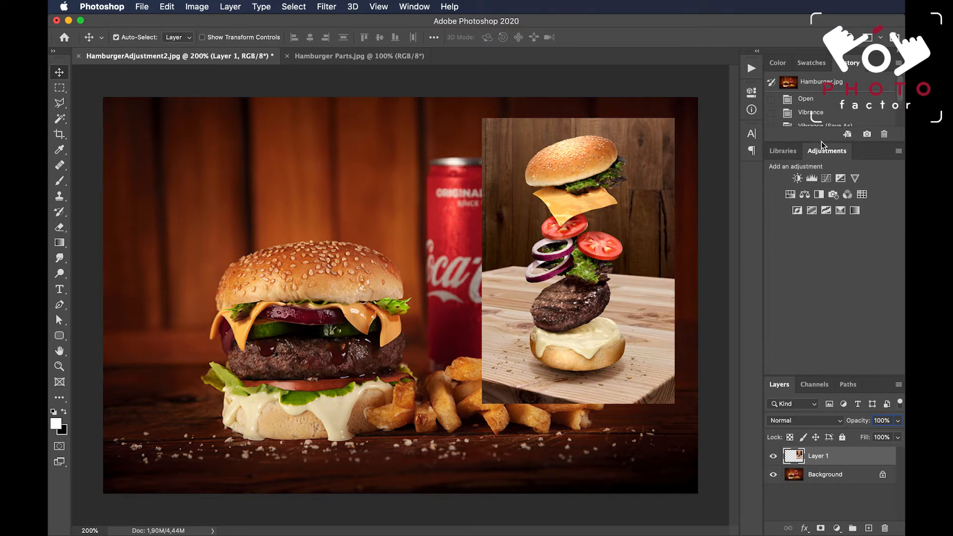
left_click_drag(818, 374, 796, 228)
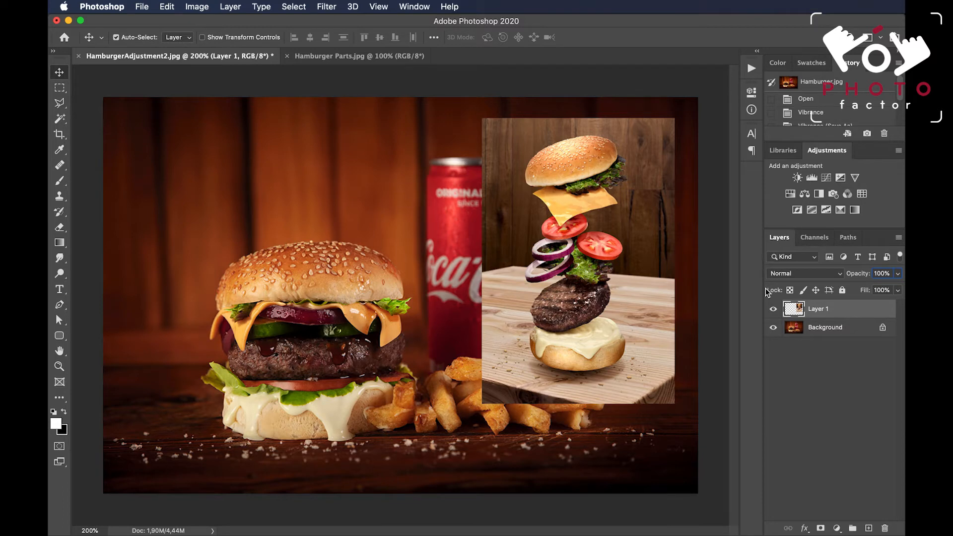
- Rename the pasted burger photo's layer as Exploded Burger
double_click(820, 313)
type("Exploded Burger")
left_click(833, 371)
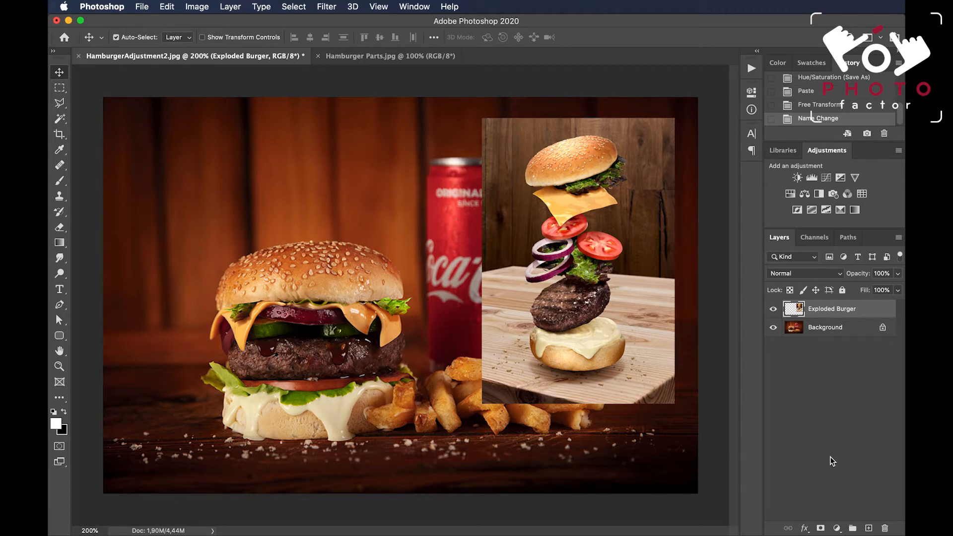
left_click(837, 528)
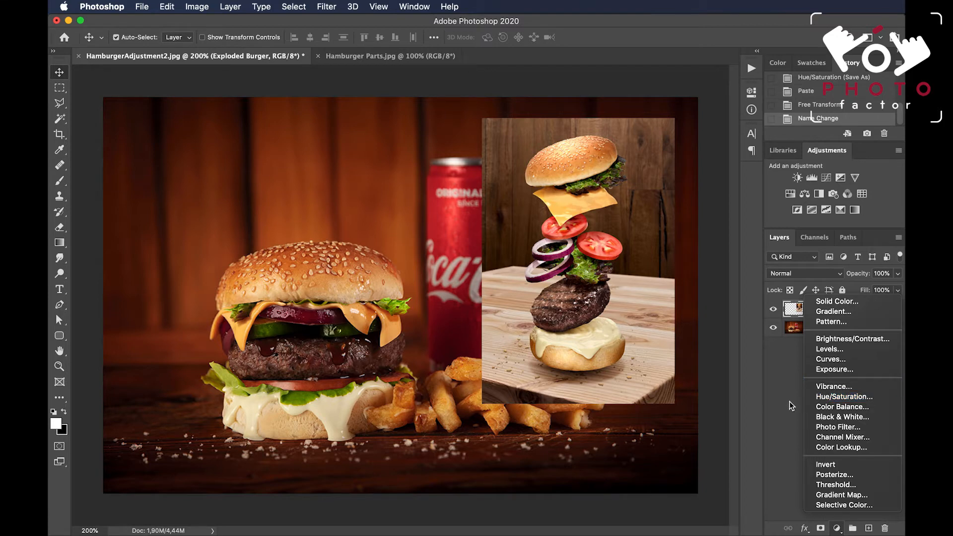
left_click(792, 432)
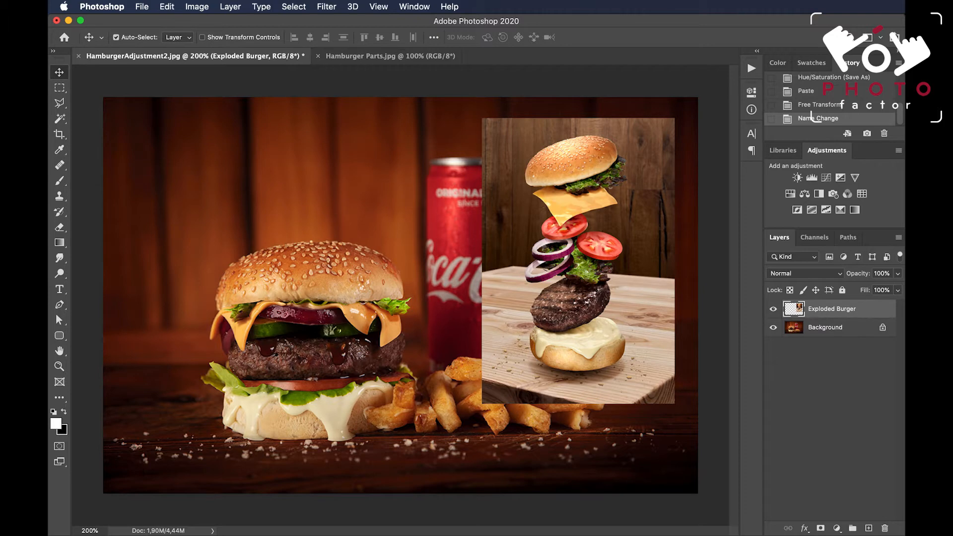
left_click(197, 6)
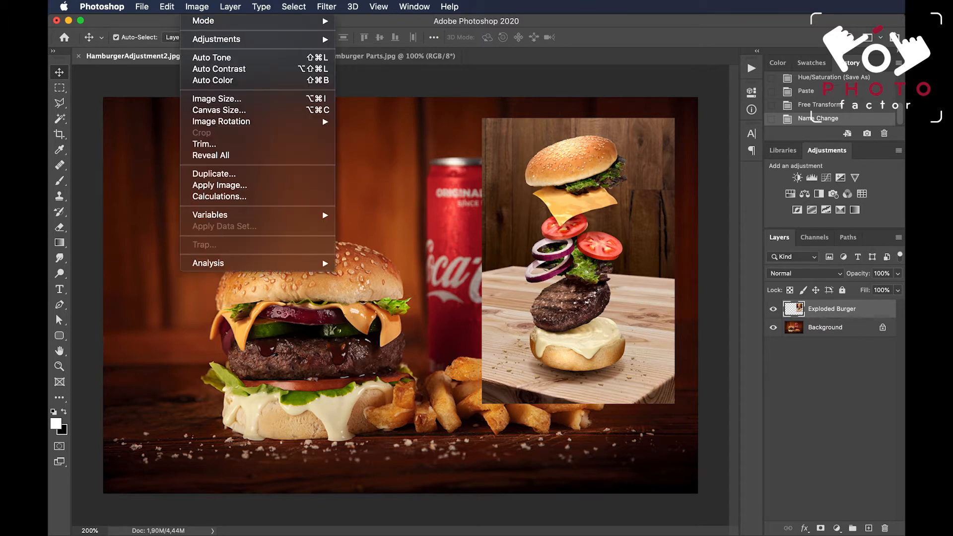
mouse_move(209, 40)
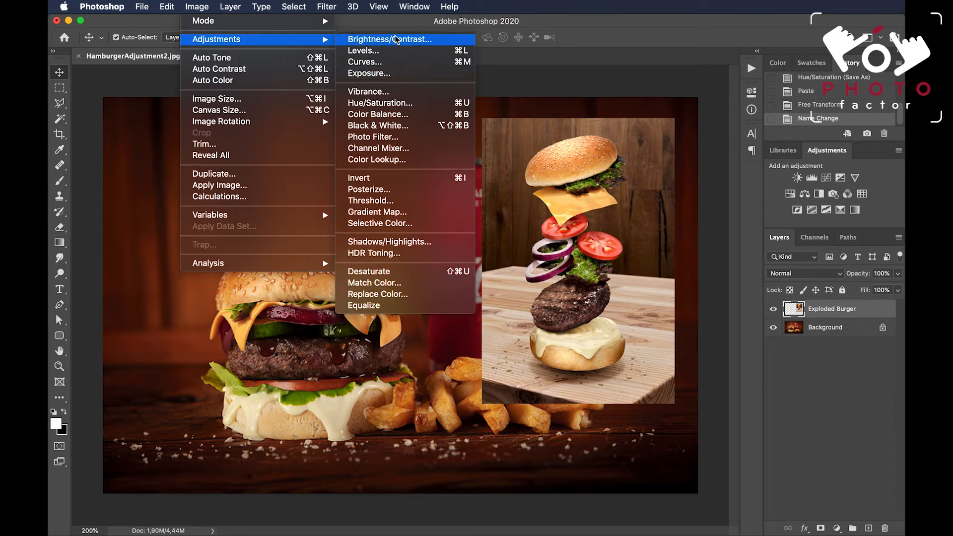
left_click(808, 392)
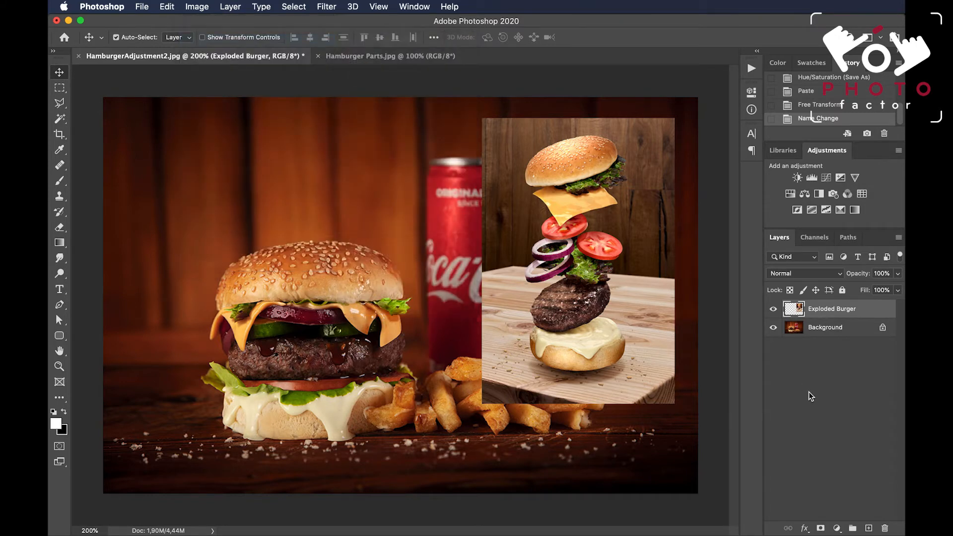
- Add a Black & White adjustment layer above the Exploded Burger layer and collapse its settings
left_click(837, 528)
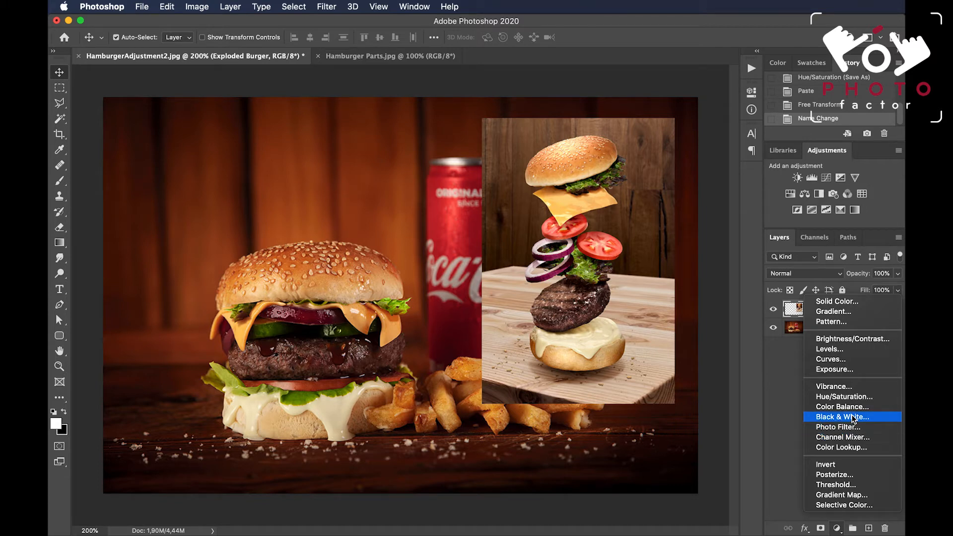
left_click(853, 417)
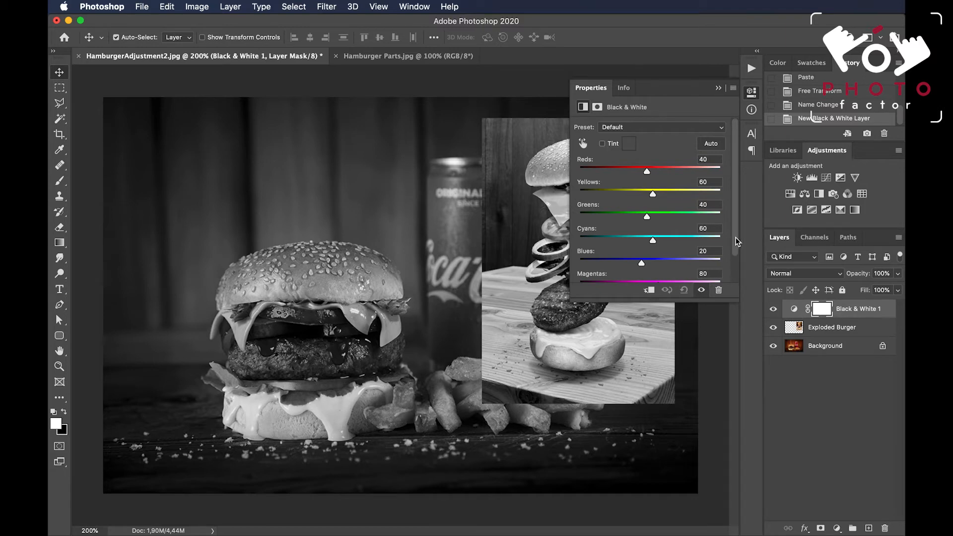
left_click(718, 89)
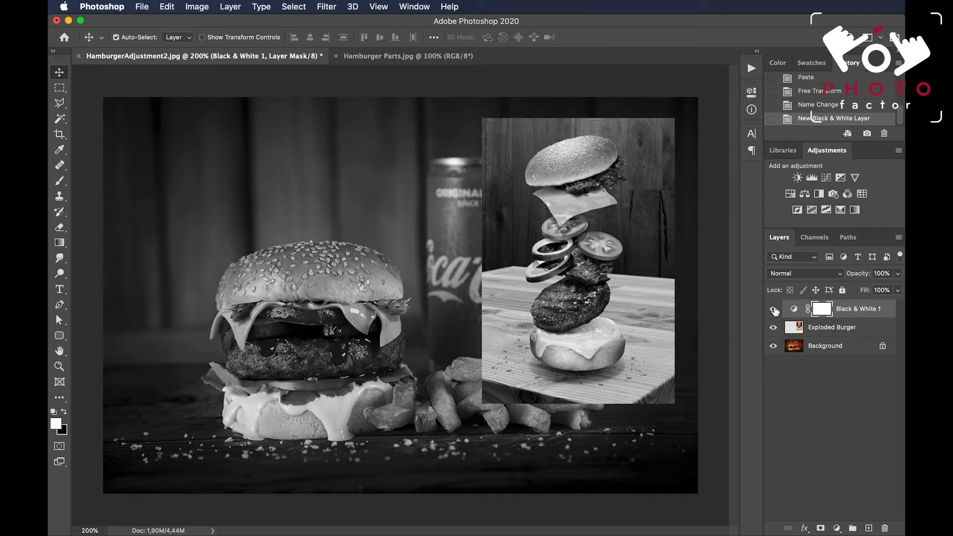
- Hide and show the Black & White adjustment layer to compare the image with and without it, and view its settings
left_click(773, 309)
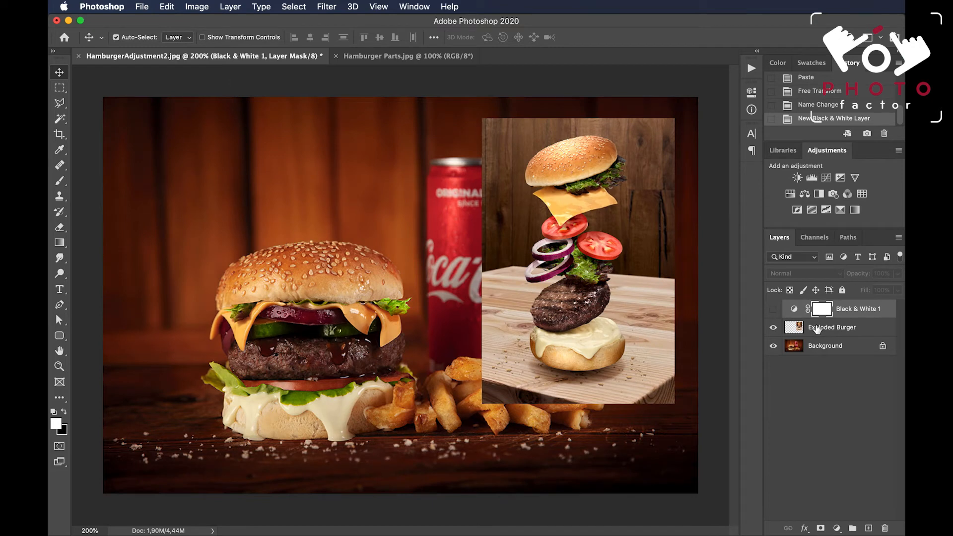
left_click(773, 309)
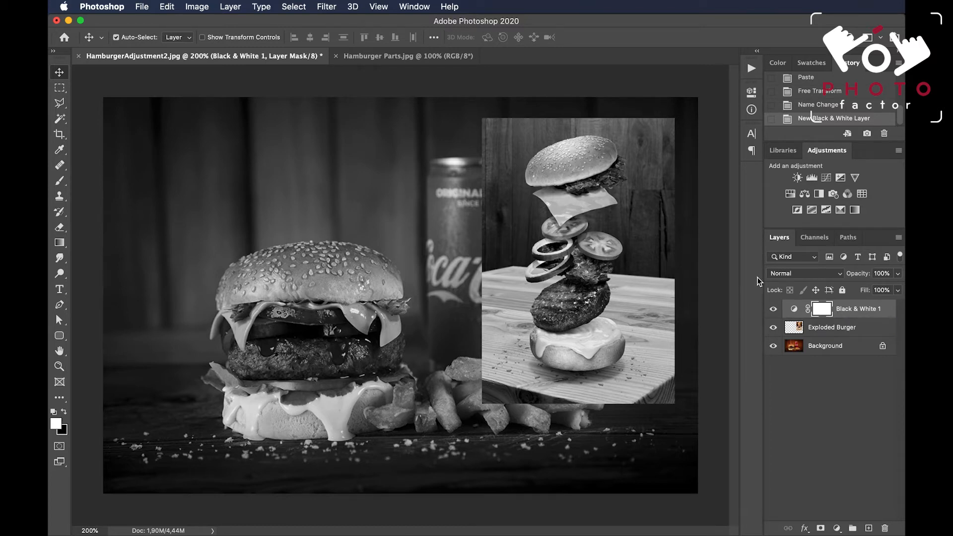
left_click(752, 94)
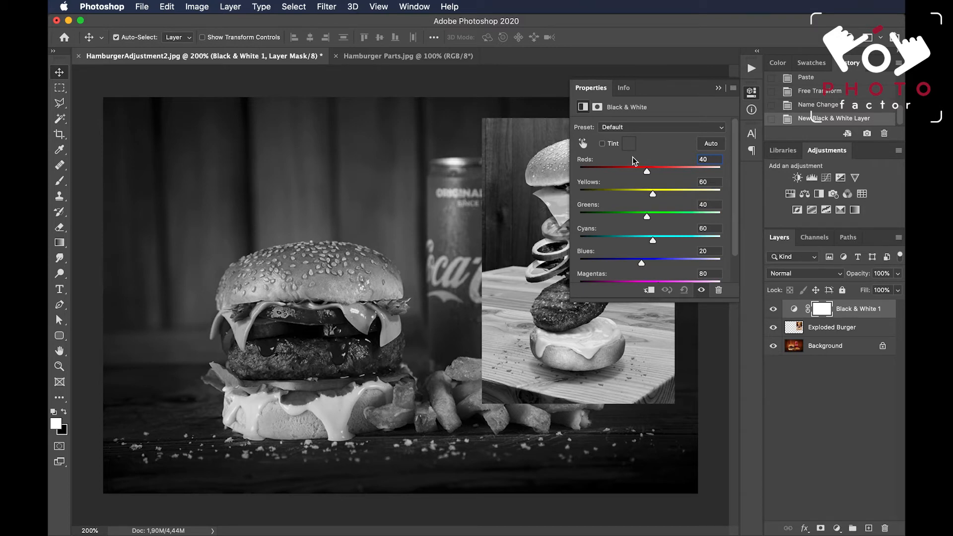
left_click(750, 95)
- Set the Black & White adjustment's Reds to 92 and Greens to 300
key("super+minus")
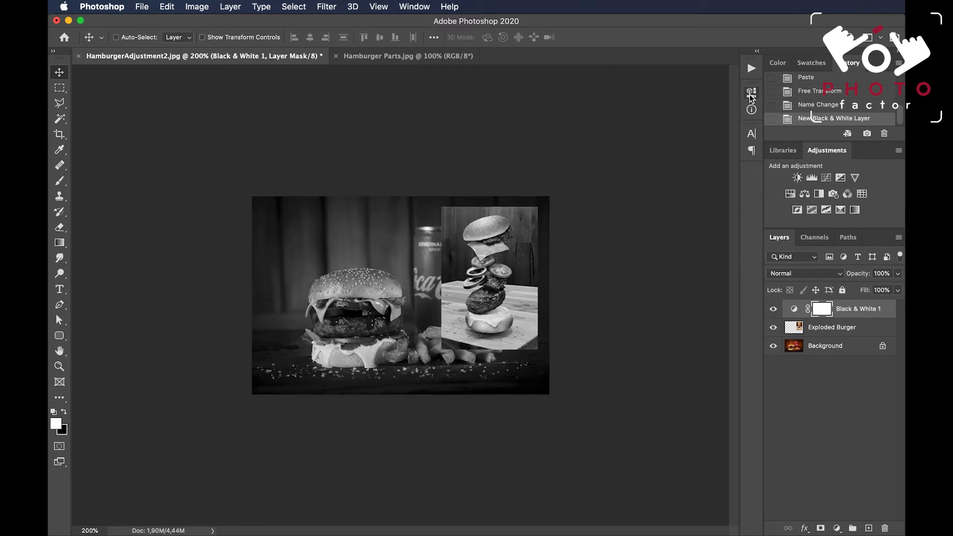
left_click(751, 93)
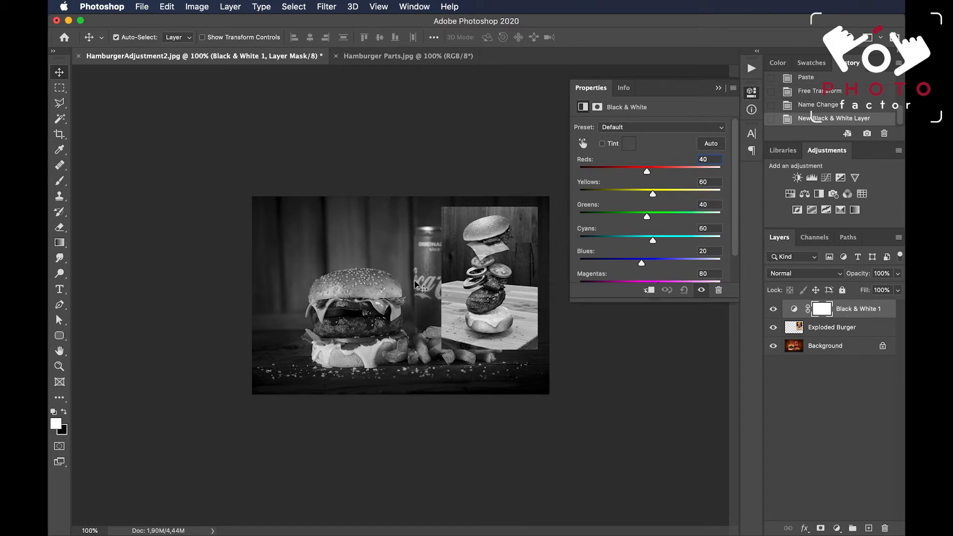
left_click_drag(647, 172, 661, 174)
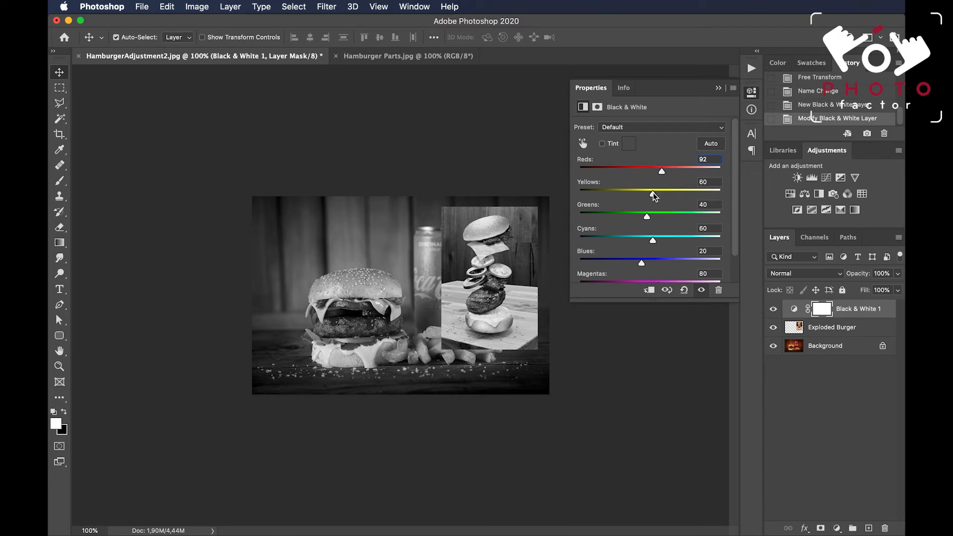
left_click_drag(648, 217, 723, 219)
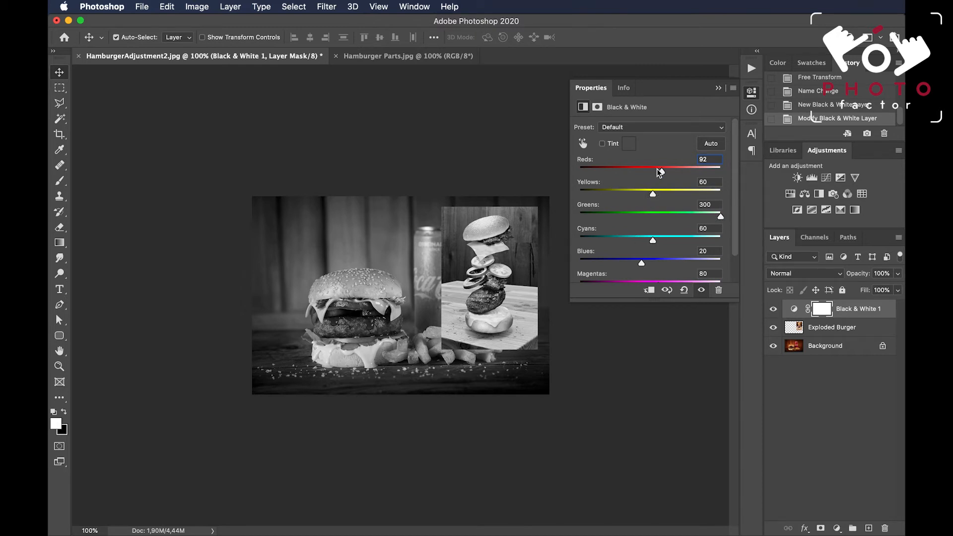
- Apply the Maximum Black preset to the Black & White adjustment and raise its Reds to 67
left_click(660, 127)
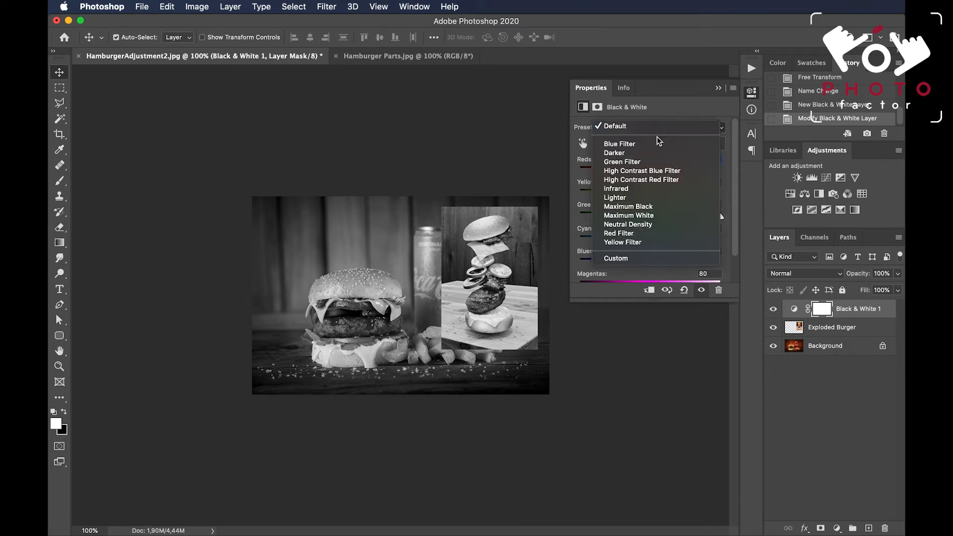
left_click(647, 206)
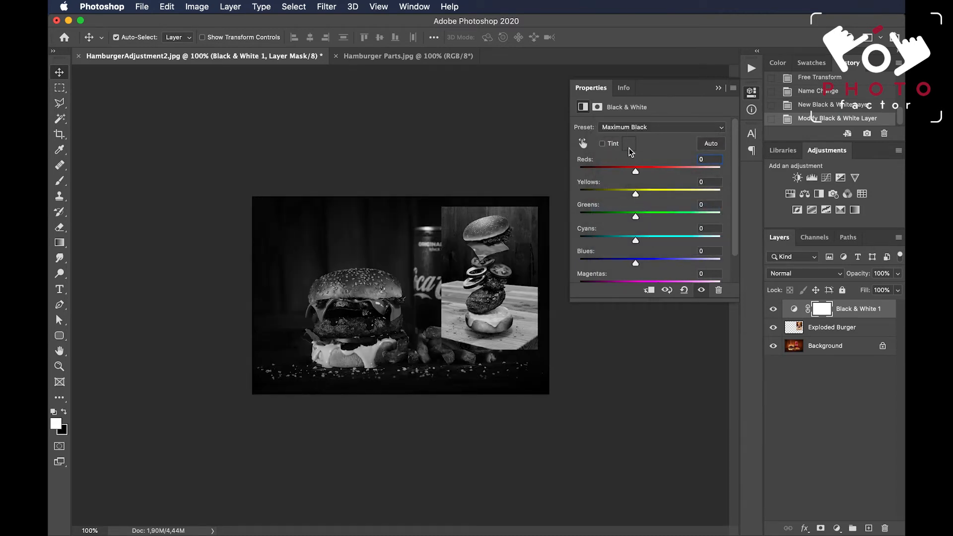
left_click_drag(636, 174, 659, 182)
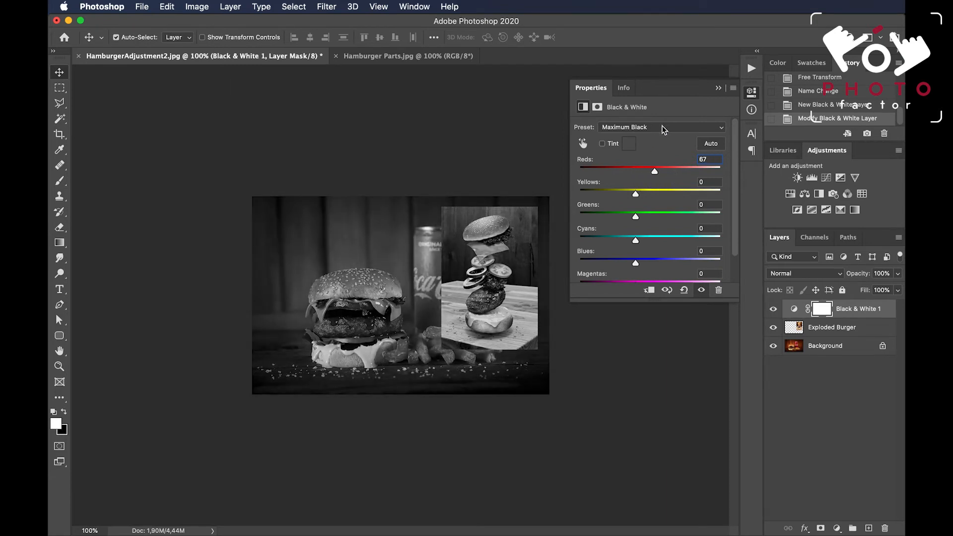
- Apply the Maximum White preset to the Black & White adjustment and lower its Reds to 50
left_click(662, 128)
left_click(654, 137)
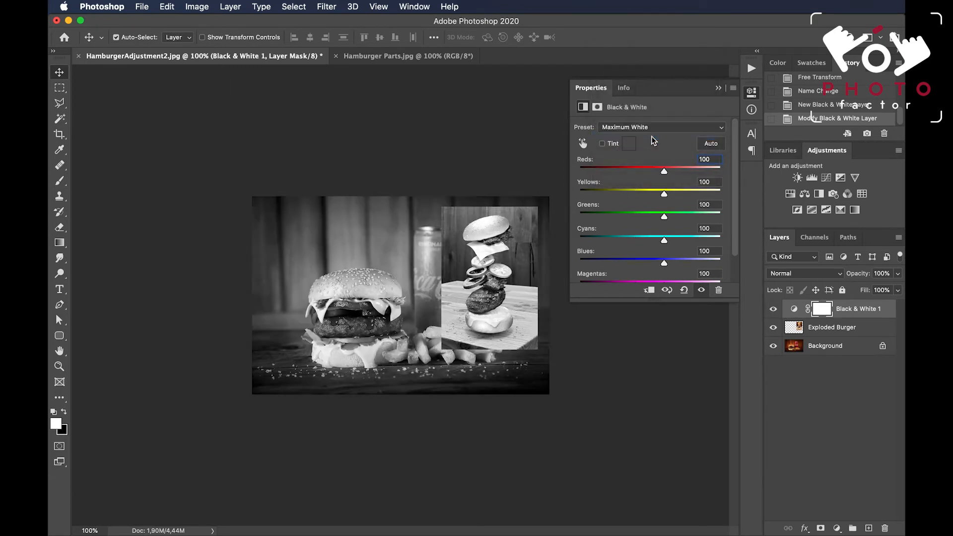
left_click_drag(664, 171, 650, 172)
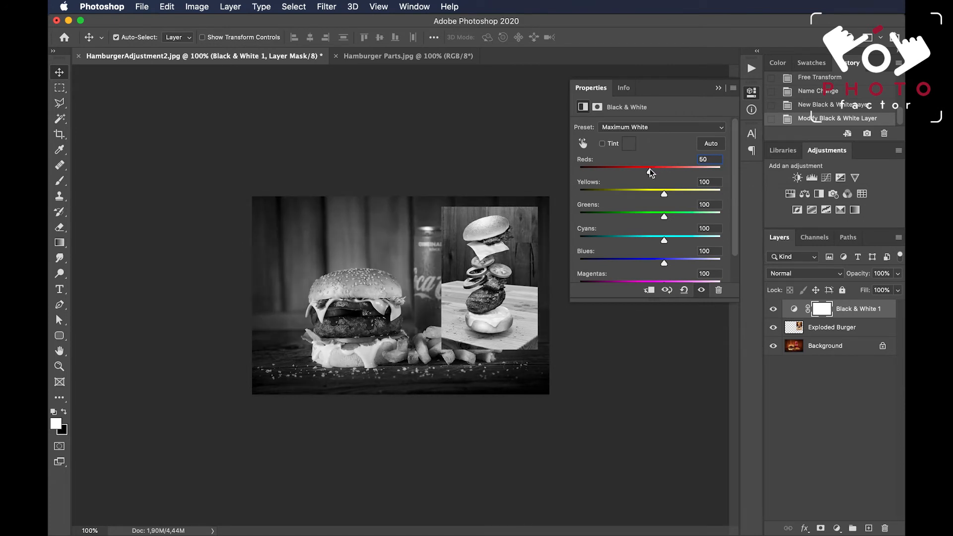
- Try the tint option on the Black & White adjustment and switch it off again
left_click(602, 144)
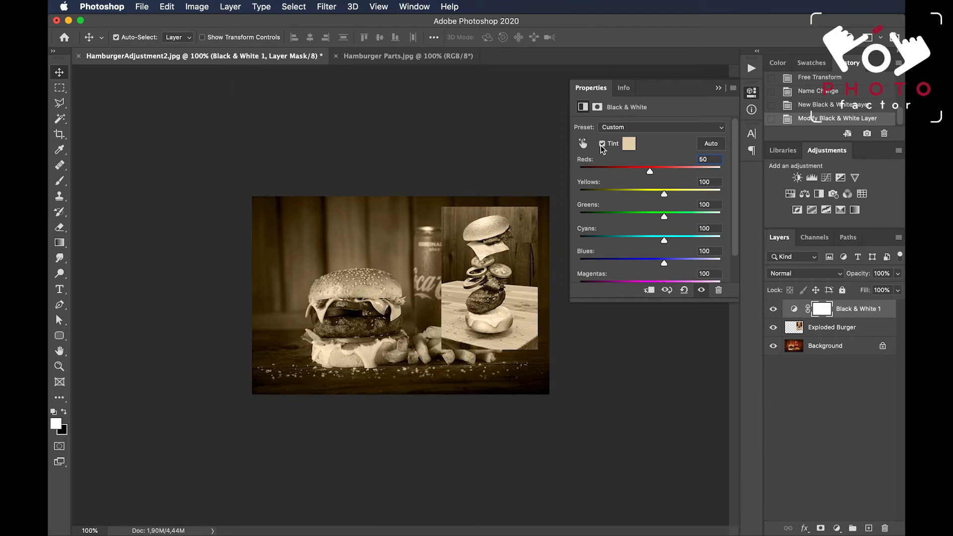
left_click(602, 144)
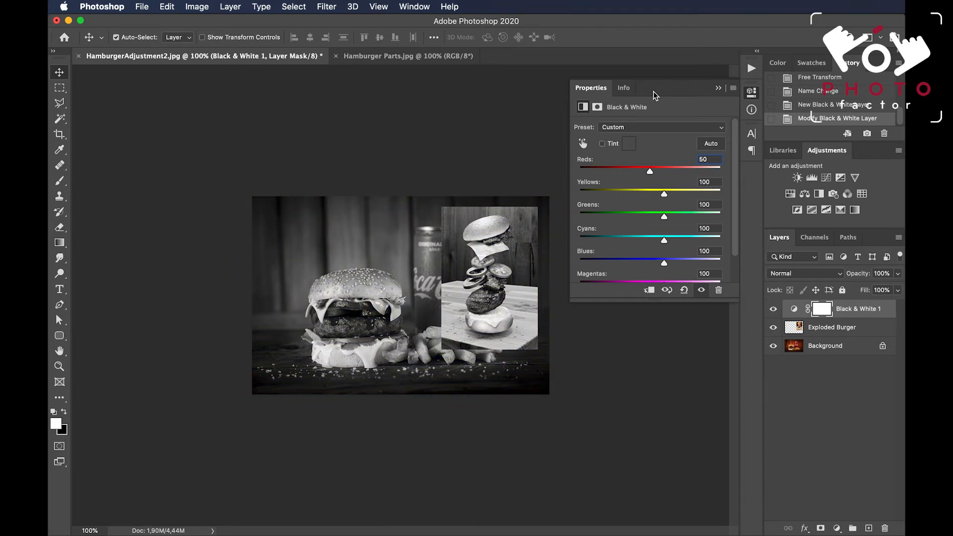
- Adjust the Reds to about 65 with the on-image adjustment tool on the large burger's patty, and collapse the settings
left_click(586, 144)
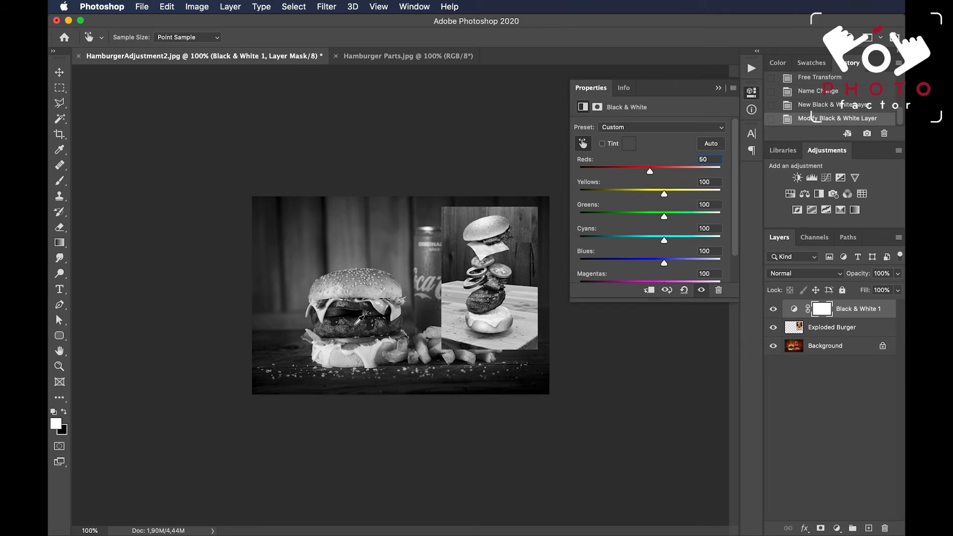
left_click(356, 322)
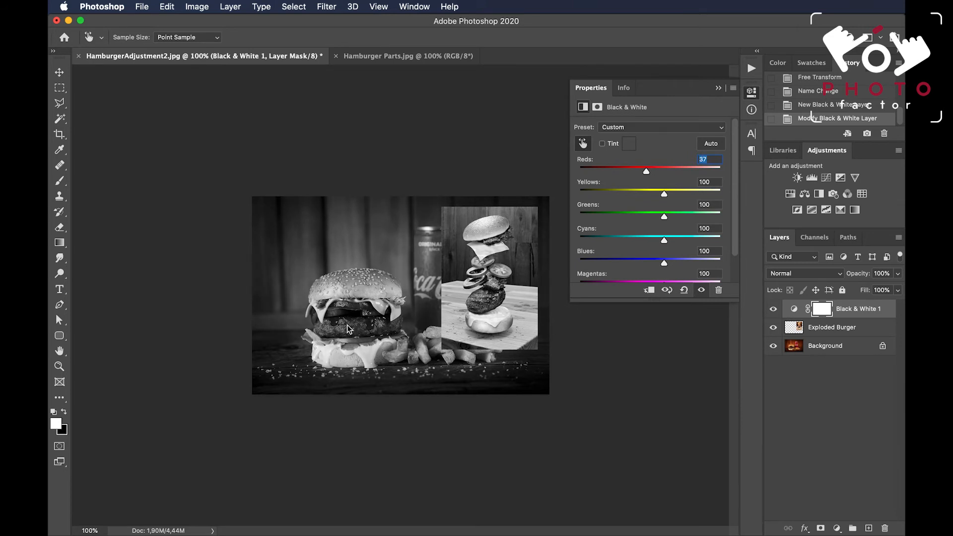
mouse_move(356, 325)
left_mouse_down()
mouse_move(368, 328)
mouse_move(352, 326)
left_mouse_up()
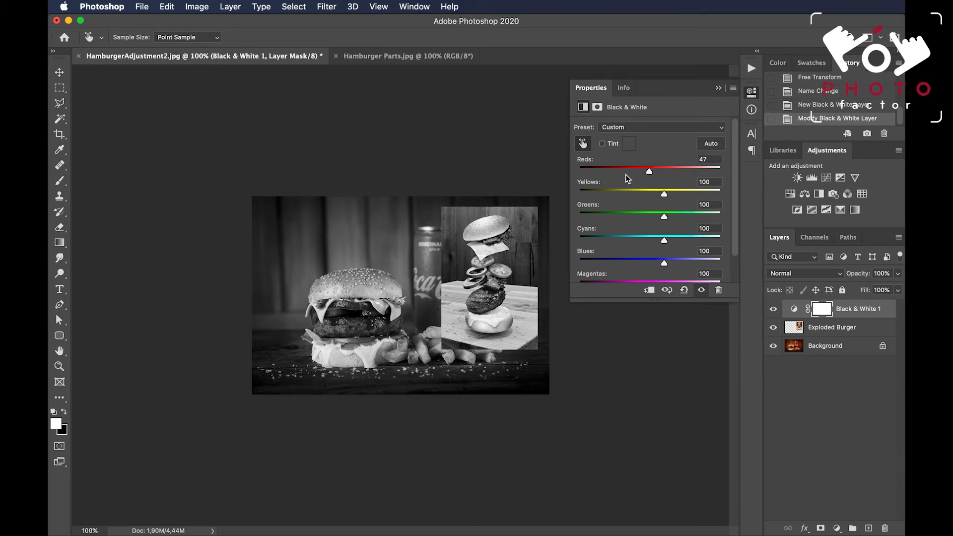
left_click_drag(358, 320, 377, 330)
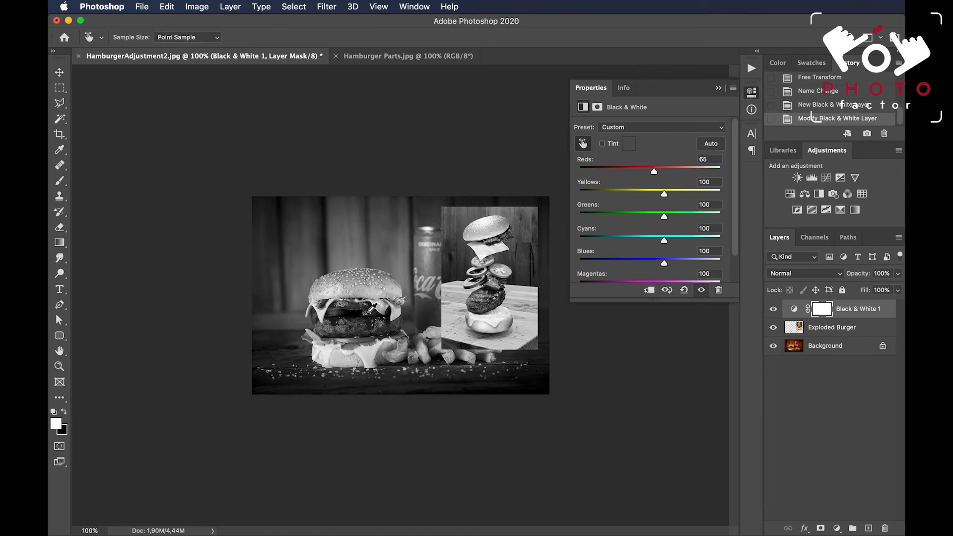
left_click(719, 88)
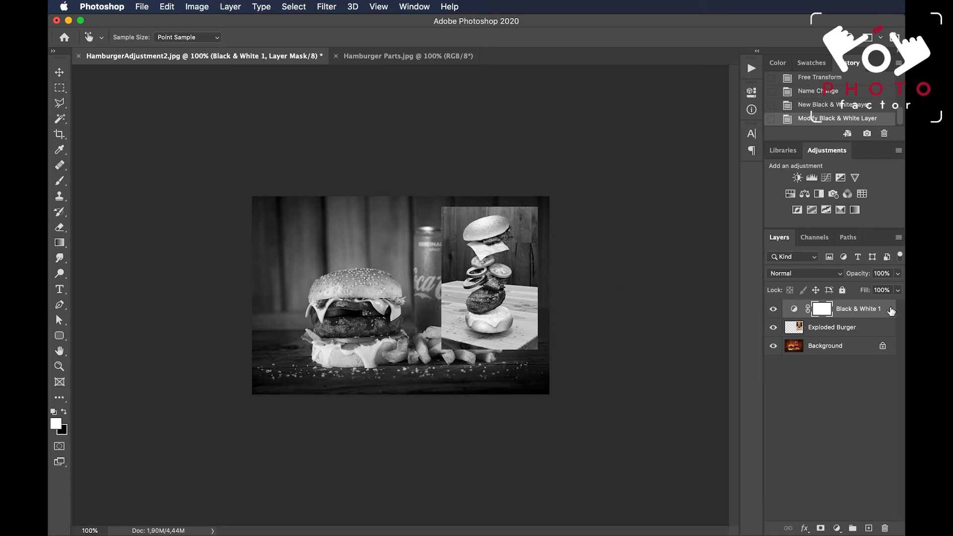
- Move the Black & White adjustment layer beneath the Exploded Burger layer and switch to the Move tool
left_click_drag(891, 310, 886, 331)
key("v")
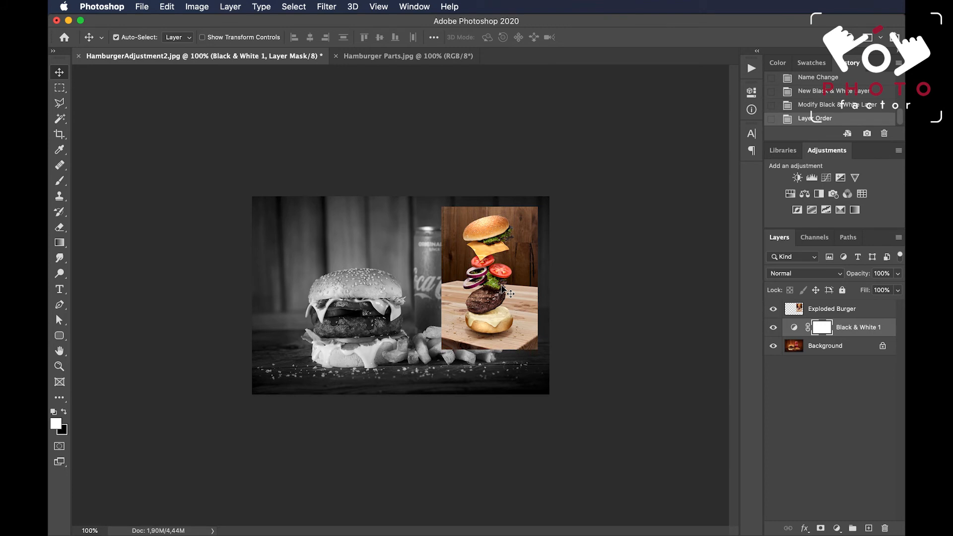
- Save the document in Photoshop format as HamburgerAdjustmentB&W.psd, keeping layers and Maximize Compatibility enabled
left_click(142, 7)
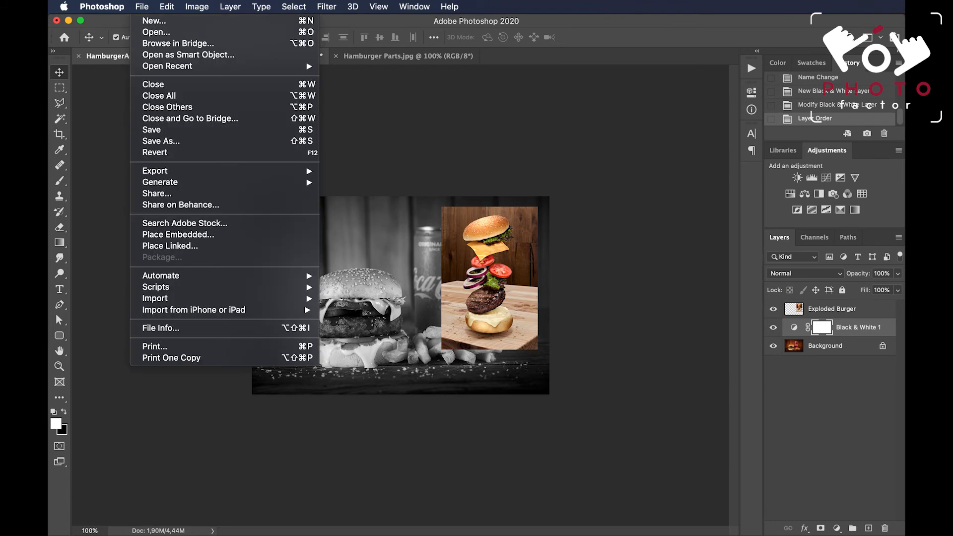
left_click(161, 141)
left_click(508, 50)
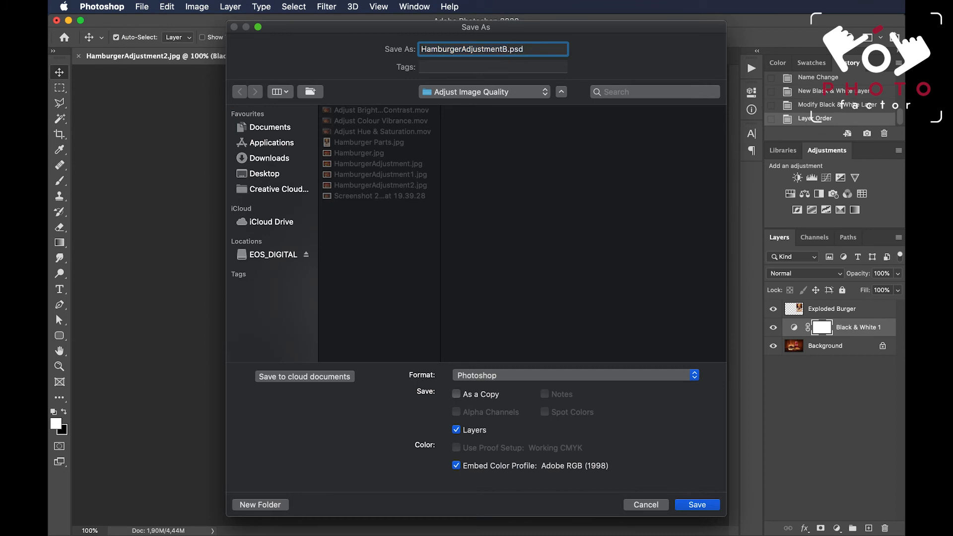
type("&W")
left_click(705, 507)
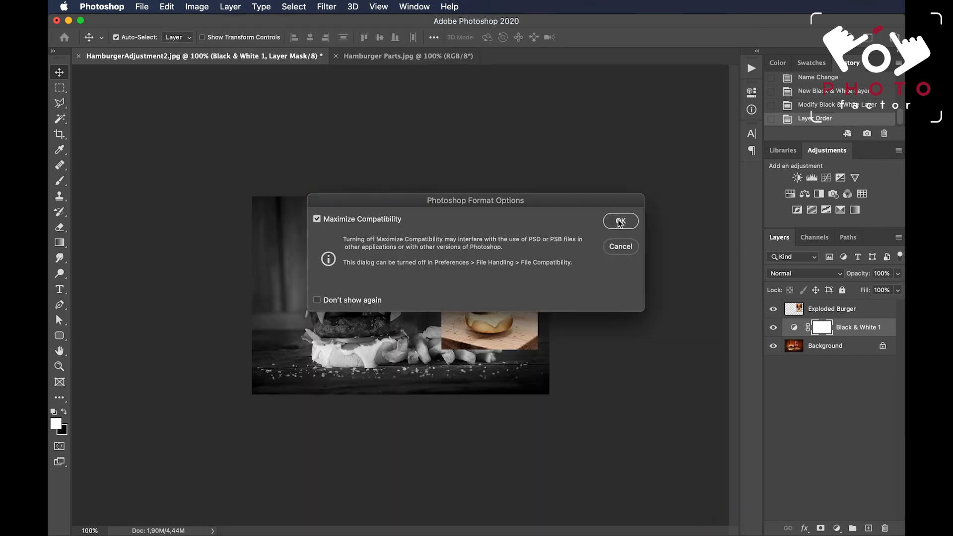
left_click(619, 222)
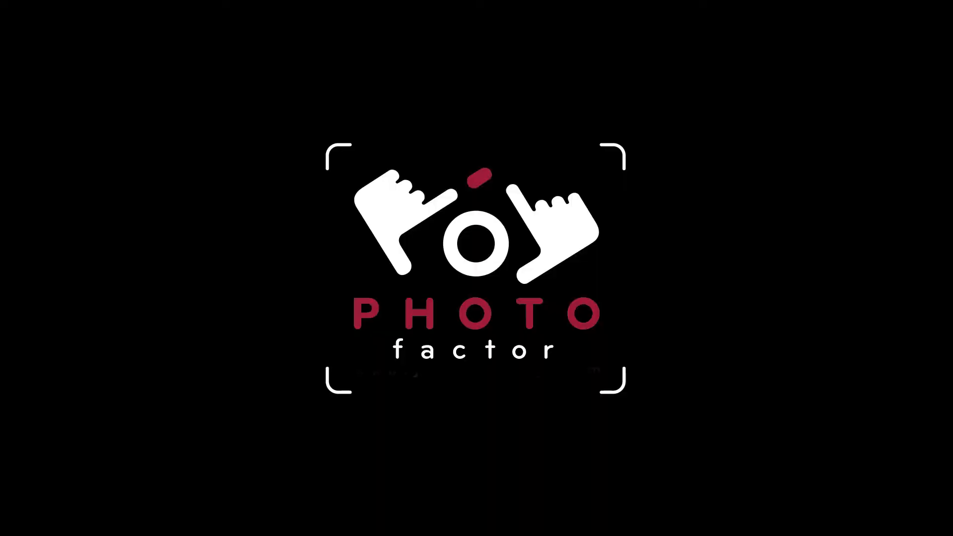